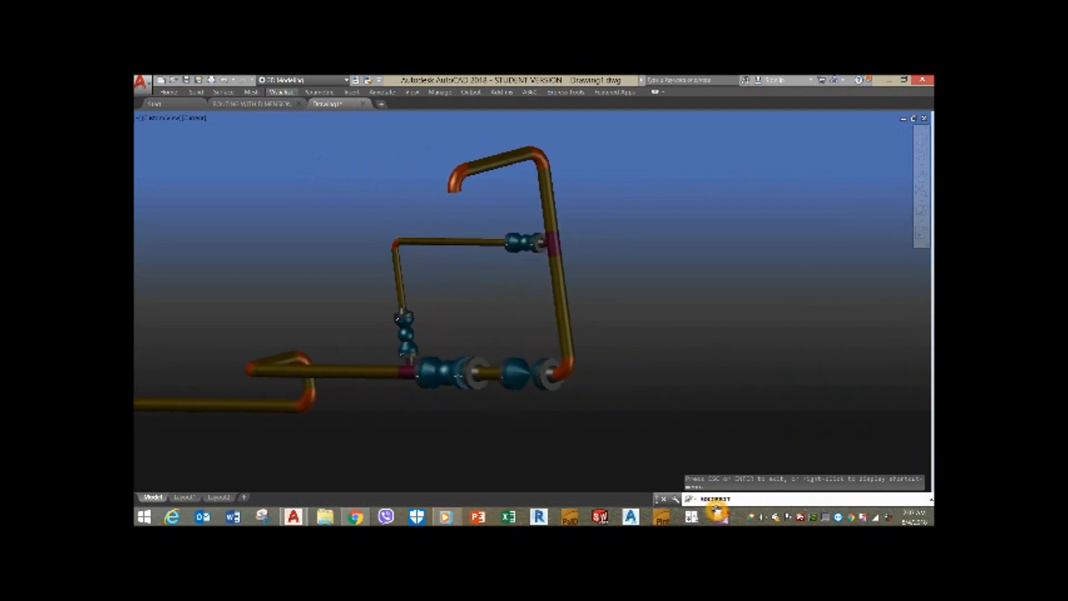
right_click(864, 519)
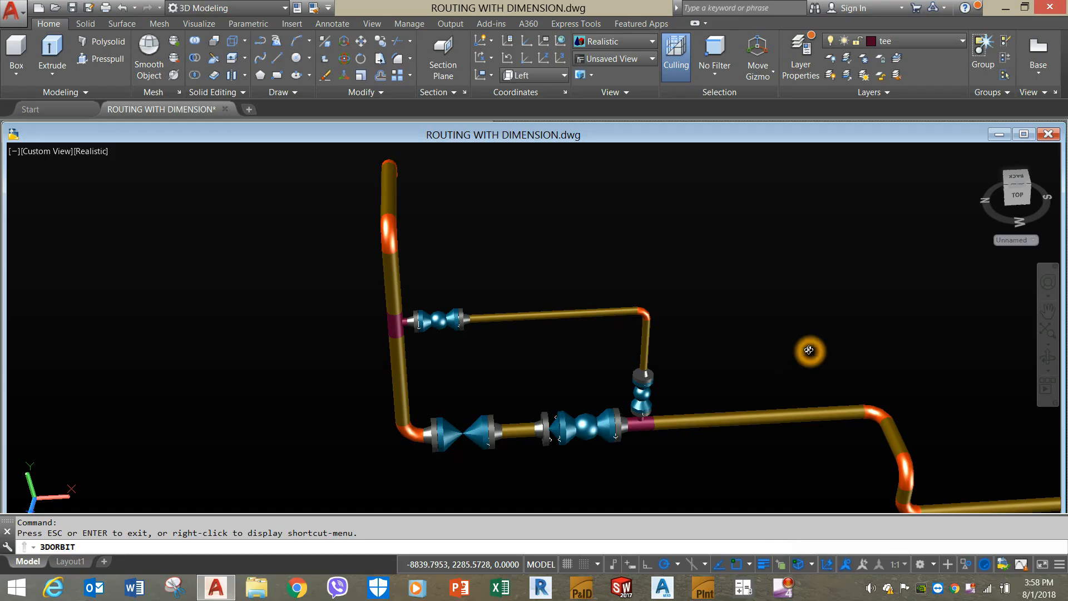
mouse_move(809, 350)
left_mouse_down()
mouse_move(759, 365)
mouse_move(753, 341)
mouse_move(769, 339)
mouse_move(777, 365)
mouse_move(809, 346)
left_mouse_up()
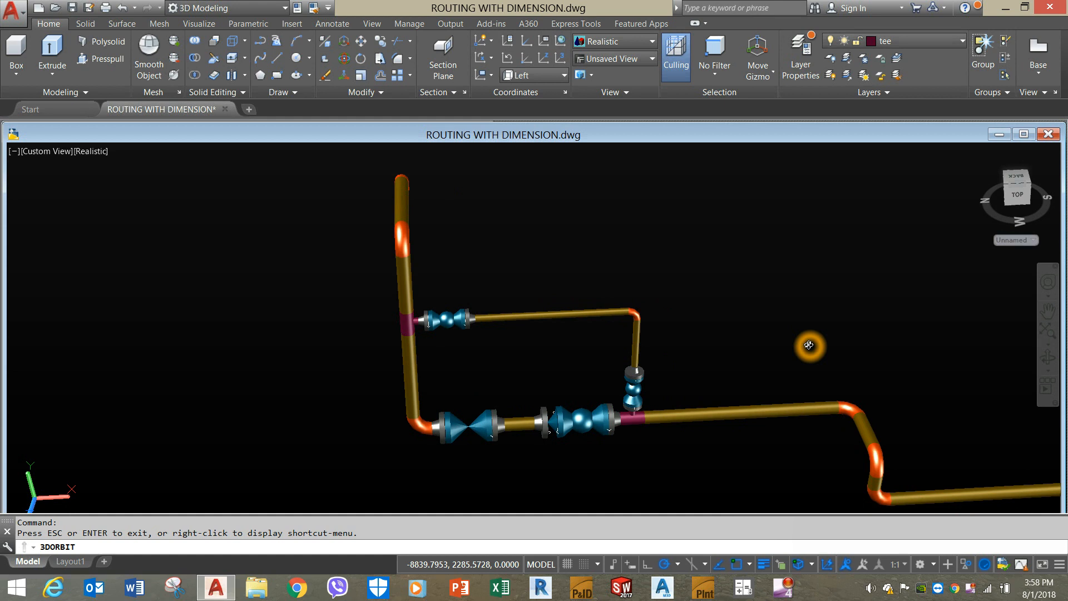
left_click_drag(808, 346, 802, 354)
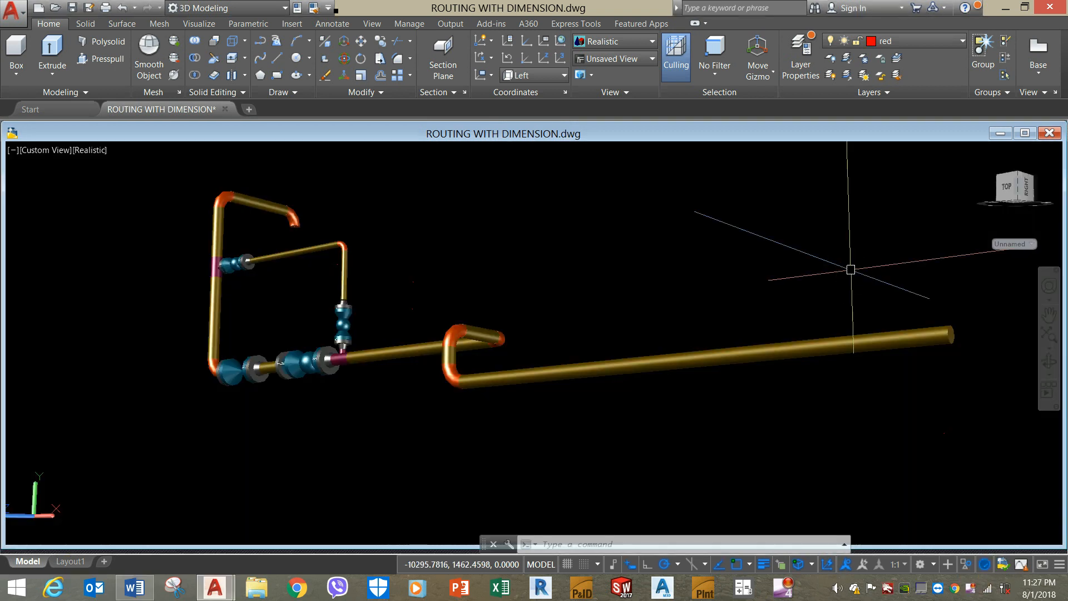
Step: Switch the 3D view of the routing model from perspective to parallel projection
left_click(950, 257)
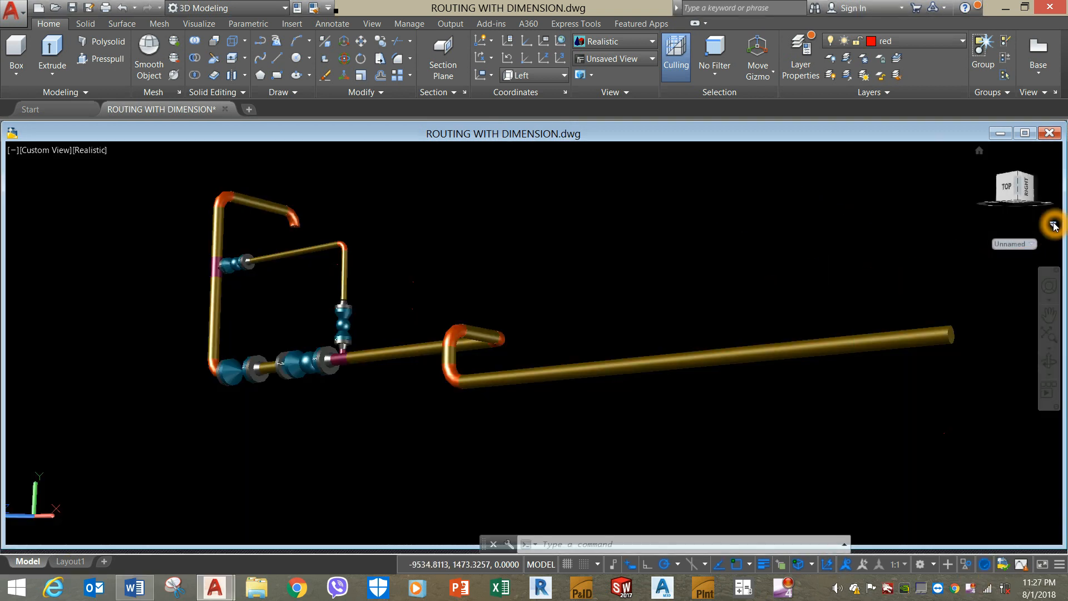
left_click(1053, 224)
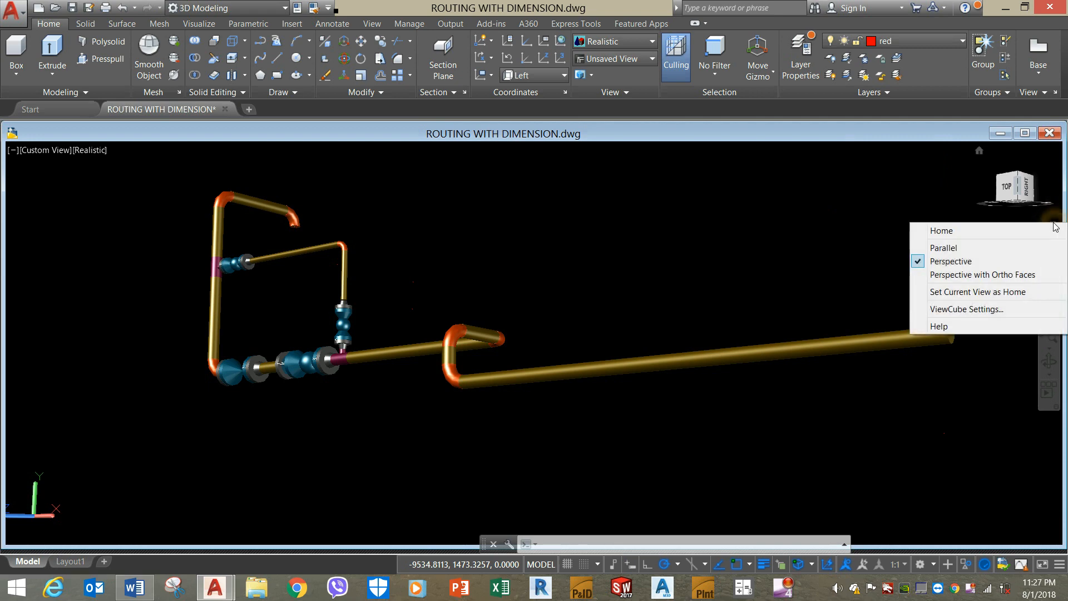
left_click(940, 250)
Step: Examine the dimensioned centerline layout beside the pipe model, including the dimensions of its short upper end leg
scroll(632, 293, "down", 4)
middle_click_drag(632, 293, 332, 286)
scroll(711, 245, "up", 3)
mouse_move(593, 234)
middle_mouse_down()
mouse_move(536, 265)
mouse_move(543, 259)
middle_mouse_up()
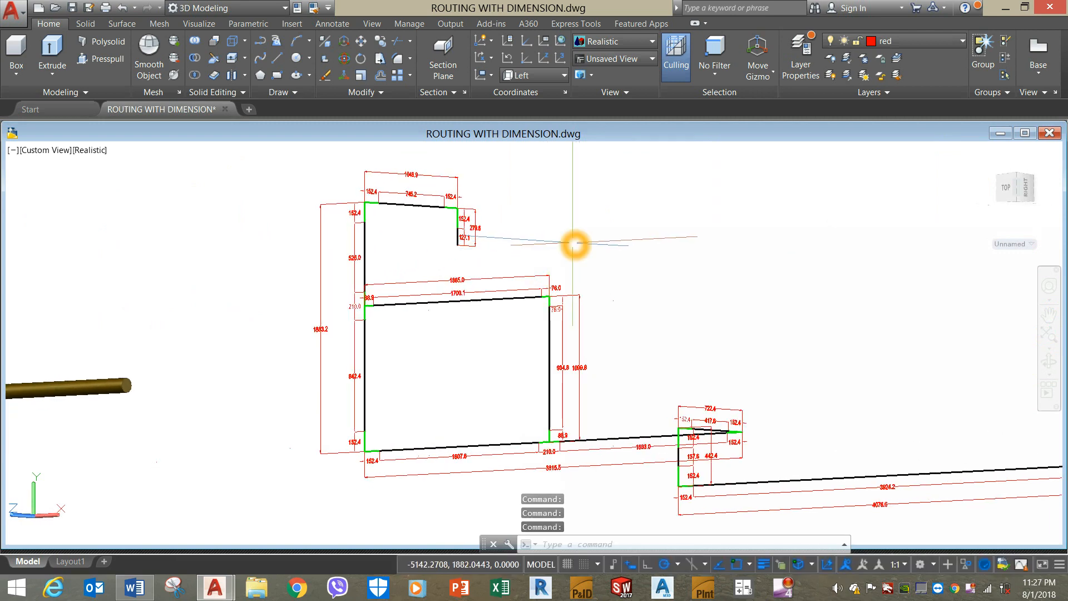
middle_click_drag(558, 236, 569, 240, "shift")
scroll(438, 221, "up", 3)
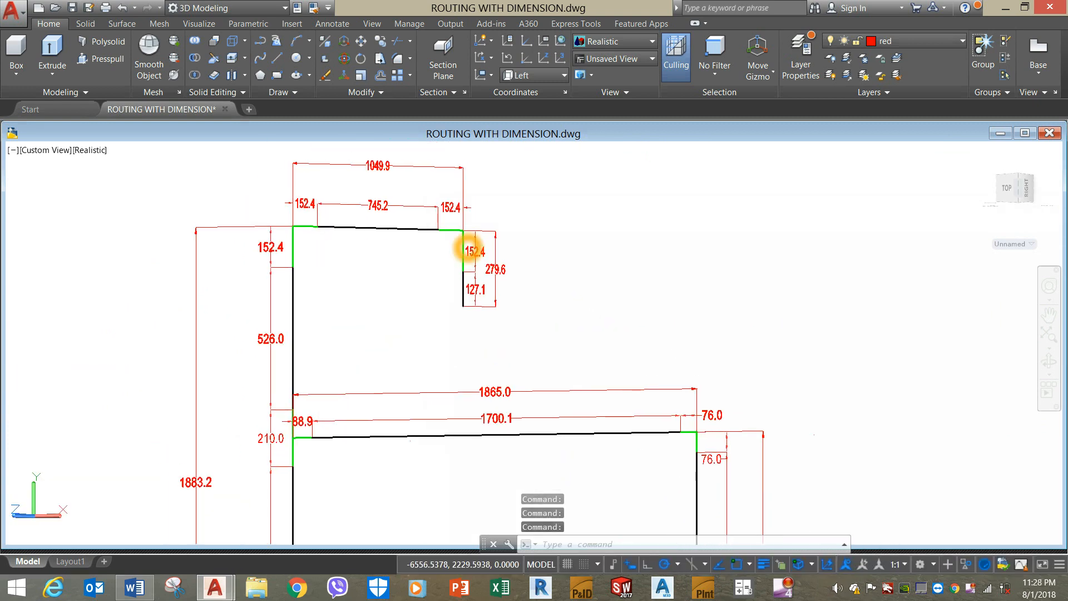
left_click(473, 243)
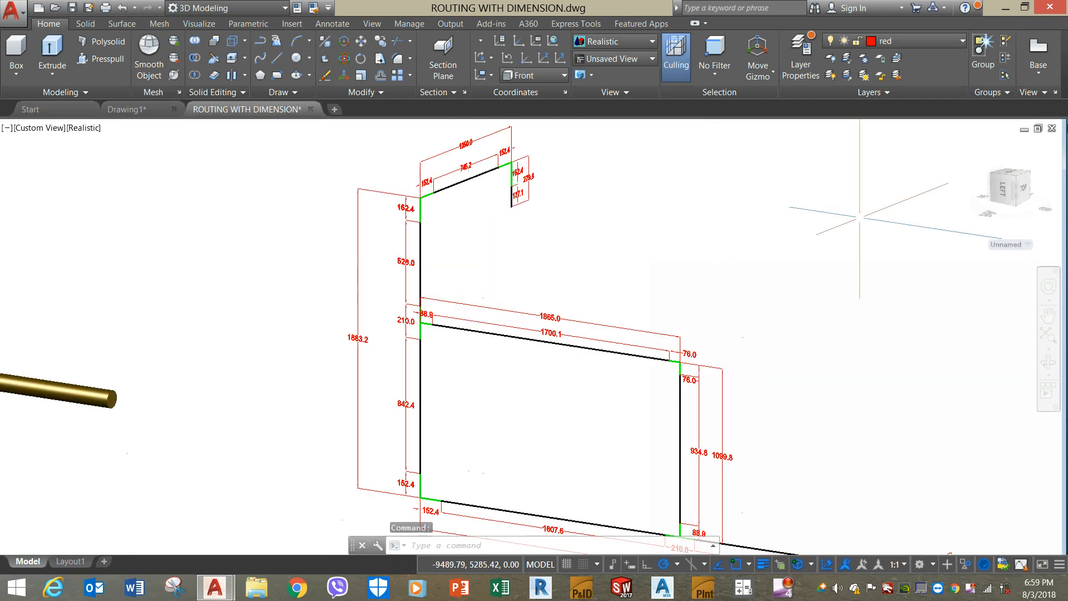
Step: Arrange the routing drawing and Drawing1 side by side, with the ribbon collapsed and the routing window extended to full height
left_click(1032, 131)
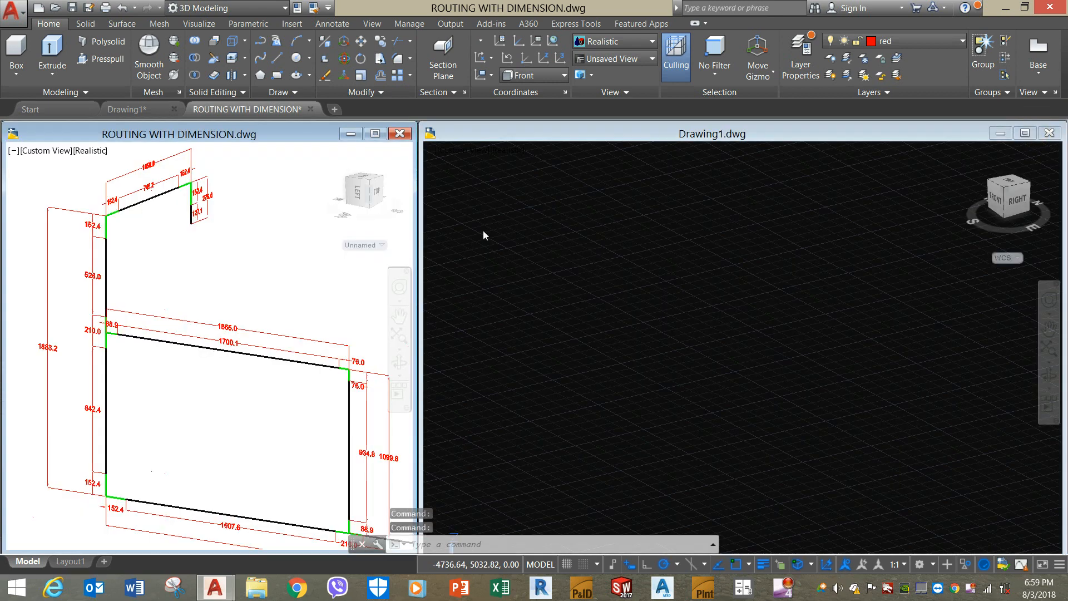
left_click(525, 209)
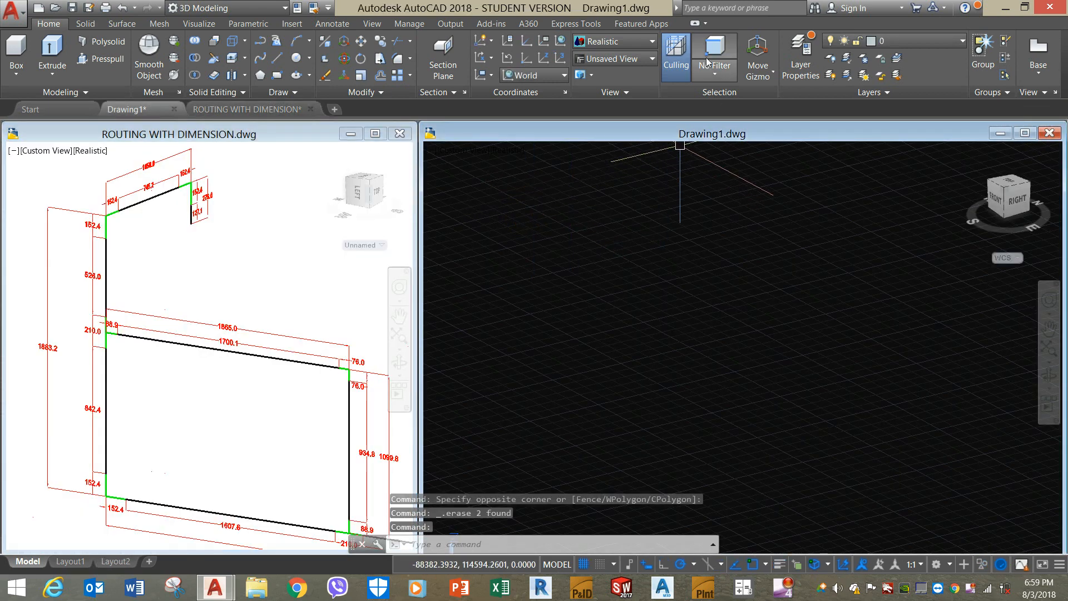
left_click(706, 25)
left_click(719, 40)
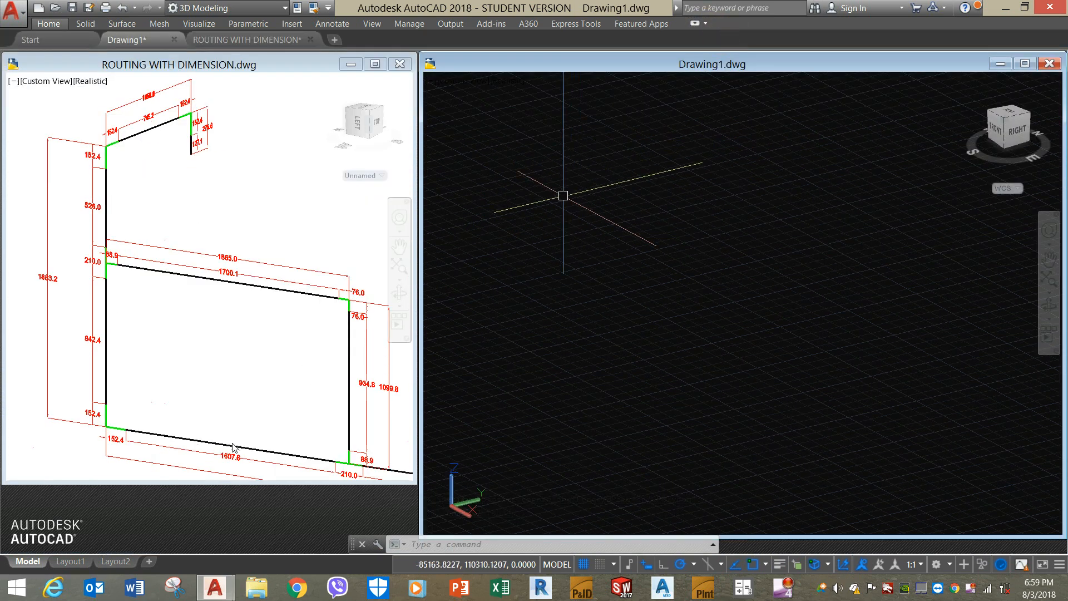
left_click_drag(199, 484, 191, 553)
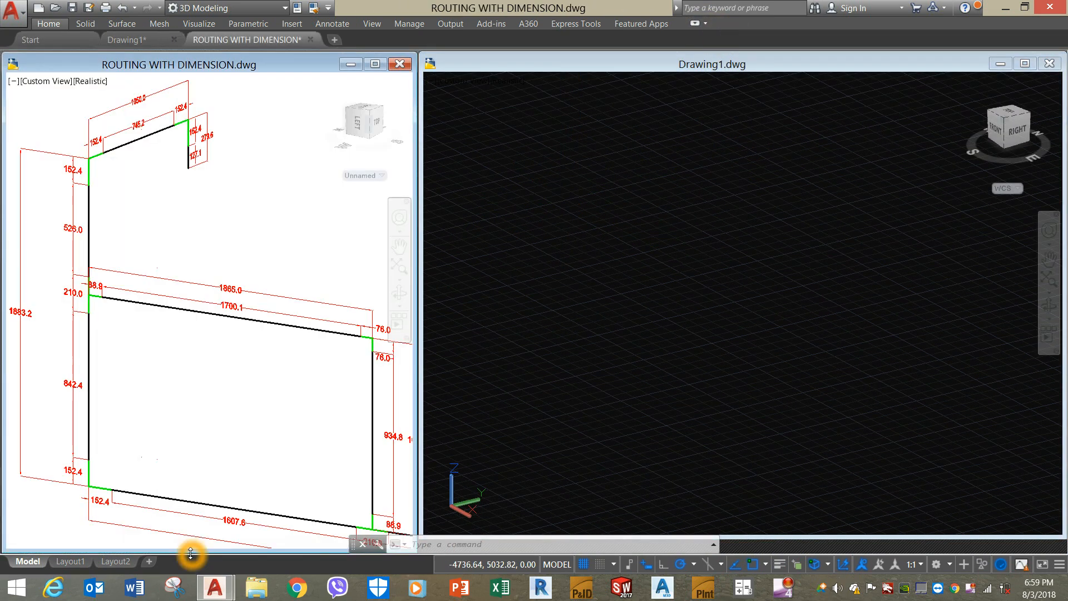
left_click(461, 316)
Step: Draw a 279.6 line straight up along Z in Drawing1 for the short end leg of the reference route
left_click(272, 202)
middle_click_drag(221, 181, 247, 245)
scroll(267, 205, "up", 5)
middle_click_drag(267, 205, 327, 227)
key("Escape")
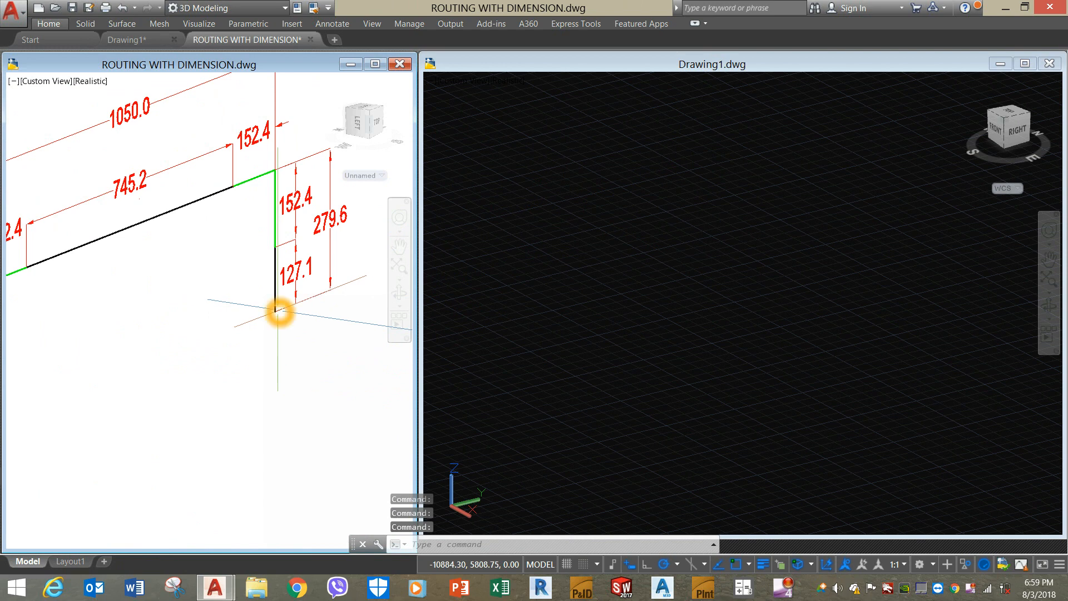
left_click(758, 270)
type("l")
key("Return")
scroll(770, 227, "up", 3)
middle_click_drag(771, 227, 639, 281)
left_click(761, 211)
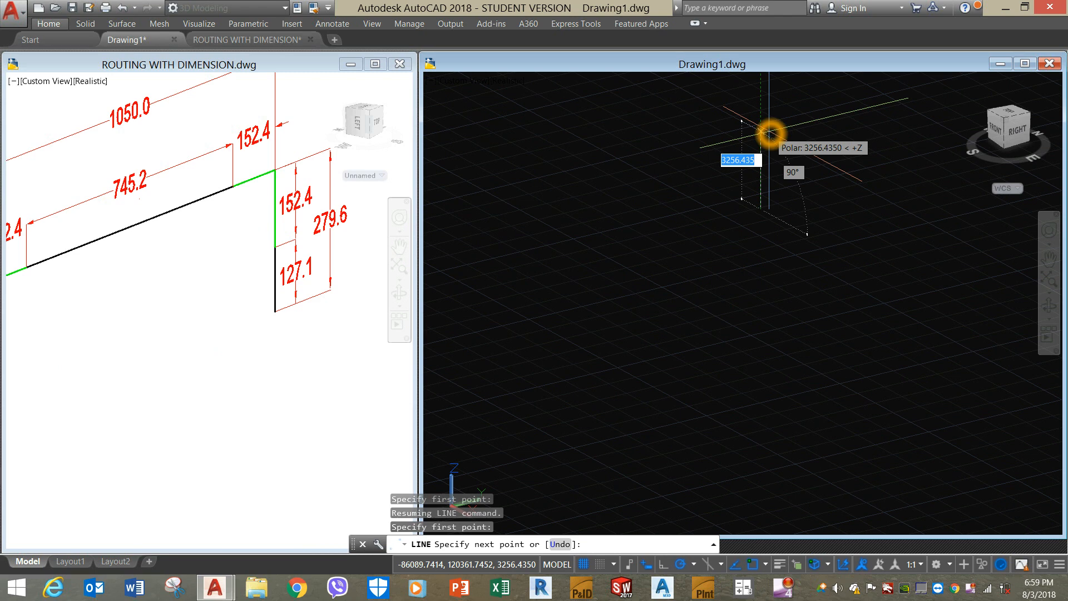
type("279.6")
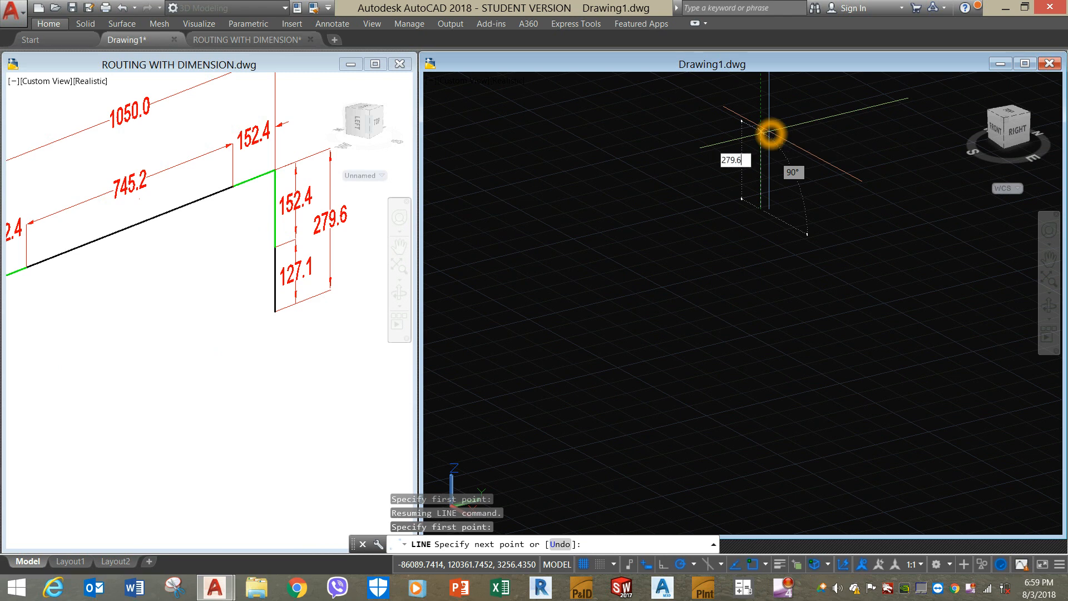
key("Return")
right_click(794, 152)
left_click(815, 158)
scroll(756, 196, "up", 2)
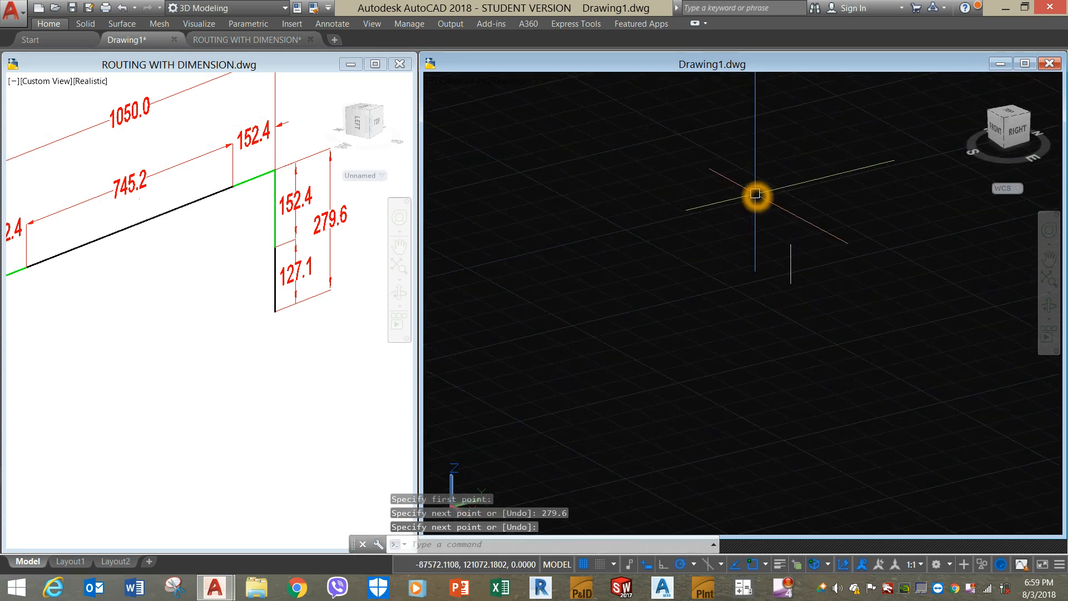
Step: Draw a 1050 line at 270° from the upper end of the short vertical line, matching the reference's top run
left_click(180, 344)
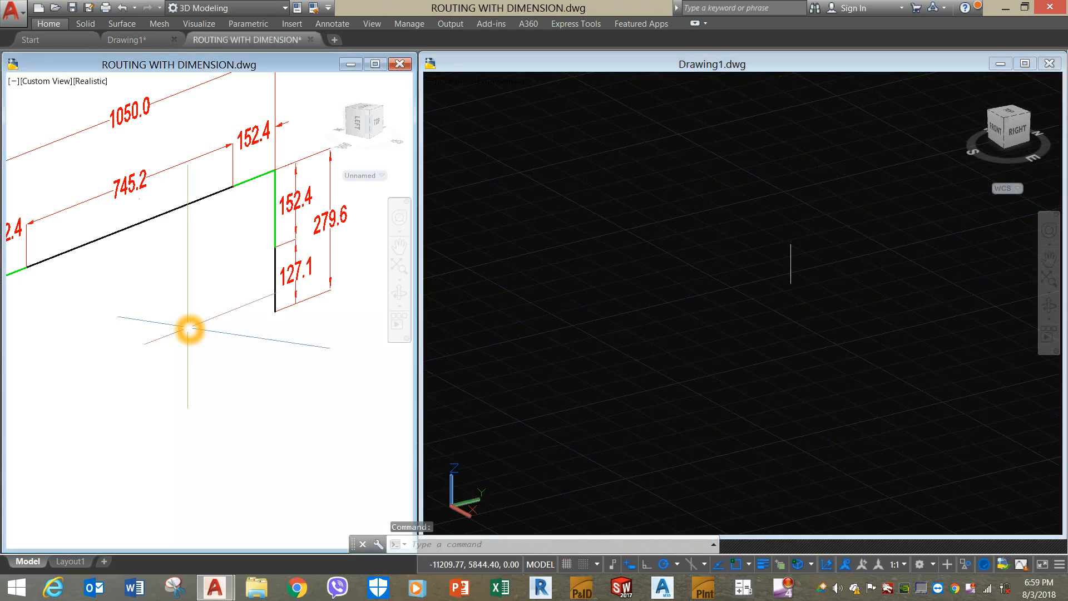
scroll(215, 317, "down", 5)
scroll(273, 239, "up", 3)
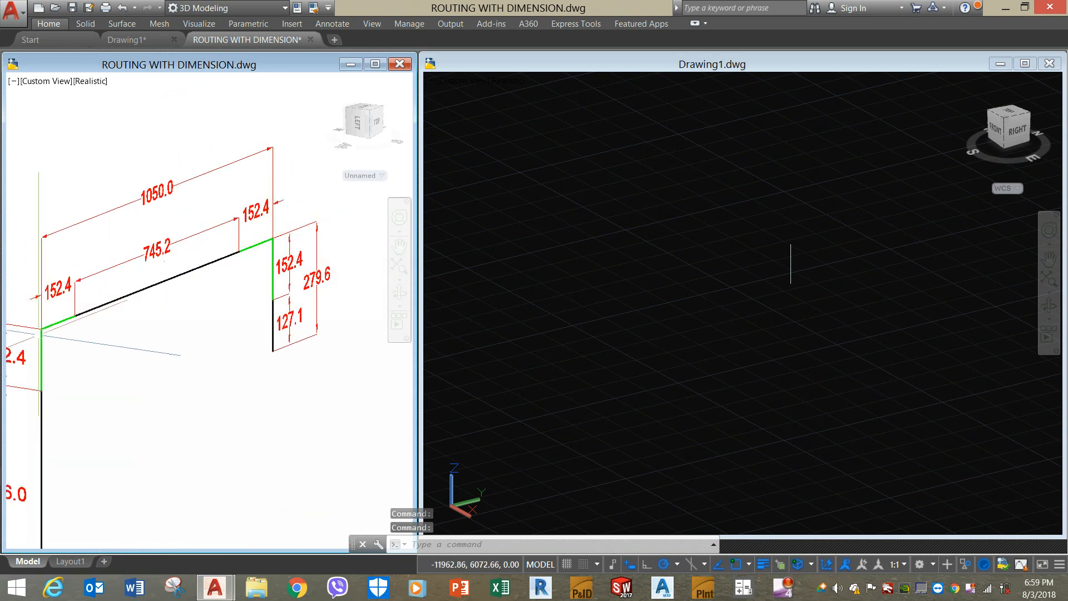
left_click(593, 265)
right_click(606, 246)
left_click(643, 254)
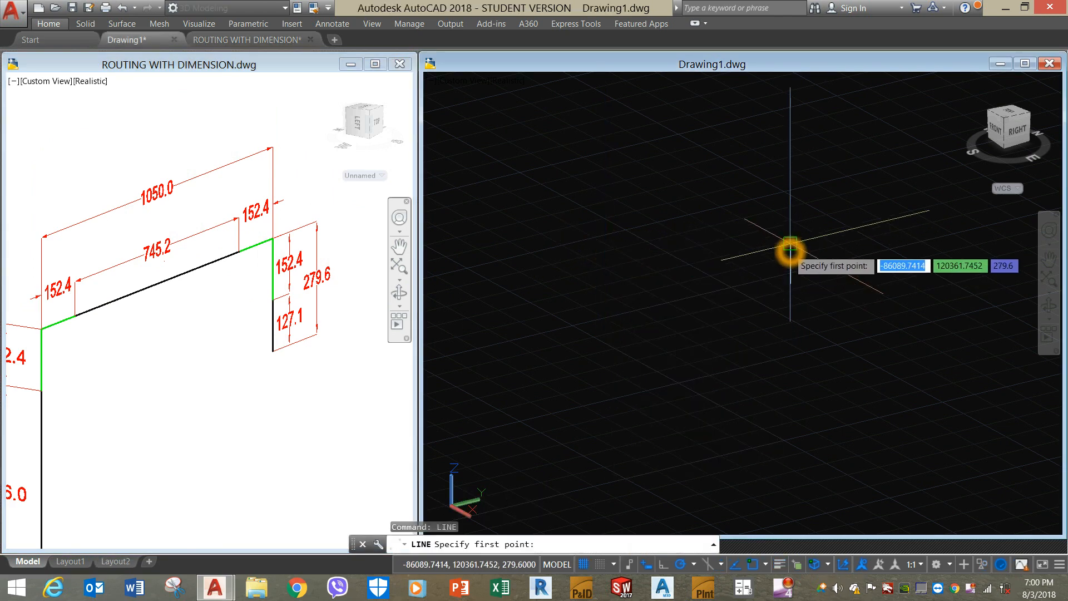
left_click(790, 249)
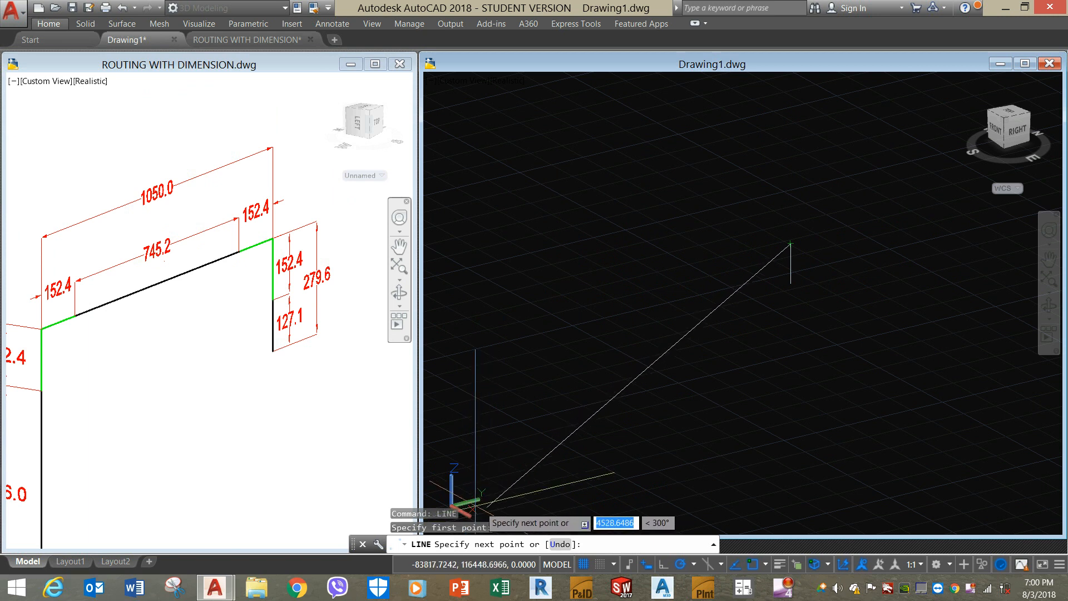
left_click(460, 495)
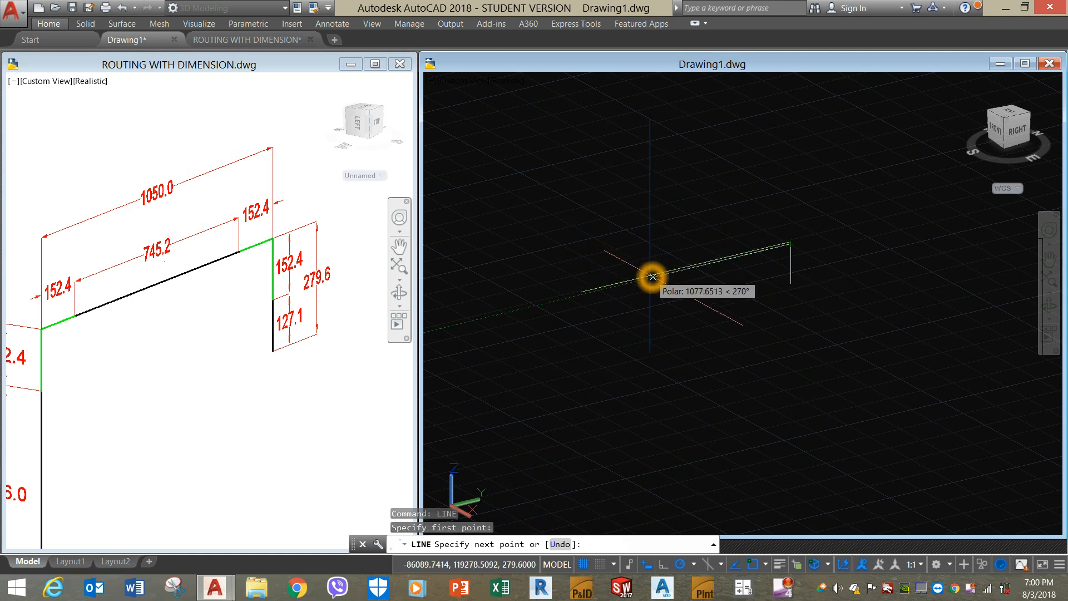
left_click(563, 301)
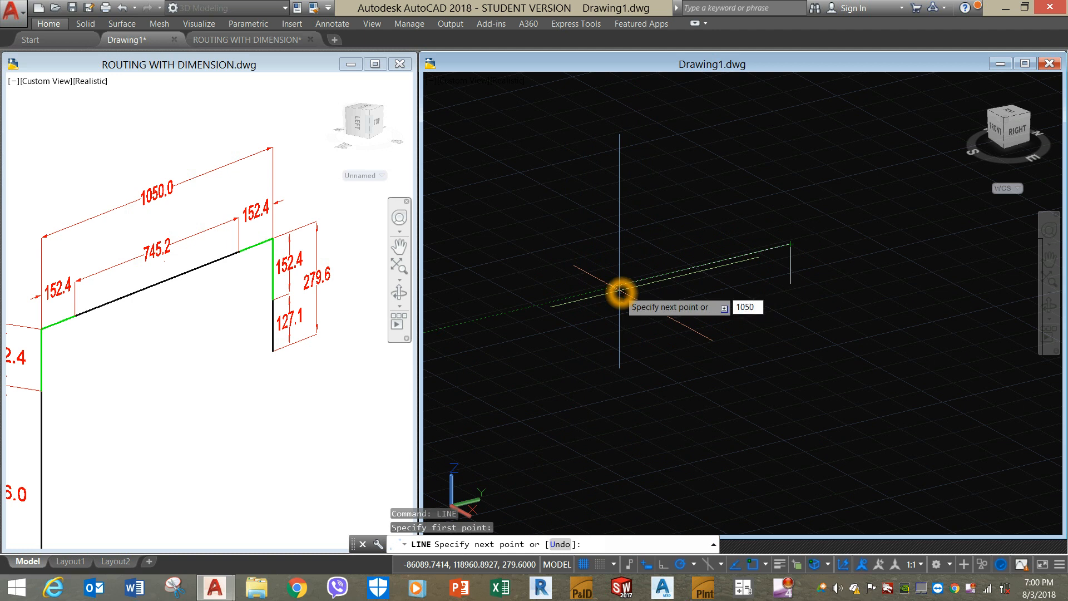
key("Return")
right_click(657, 309)
left_click(700, 316)
Step: Draw a 1883.2 line straight down along -Z from the free end of the top run, following the reference
left_click(136, 363)
scroll(163, 340, "down", 4)
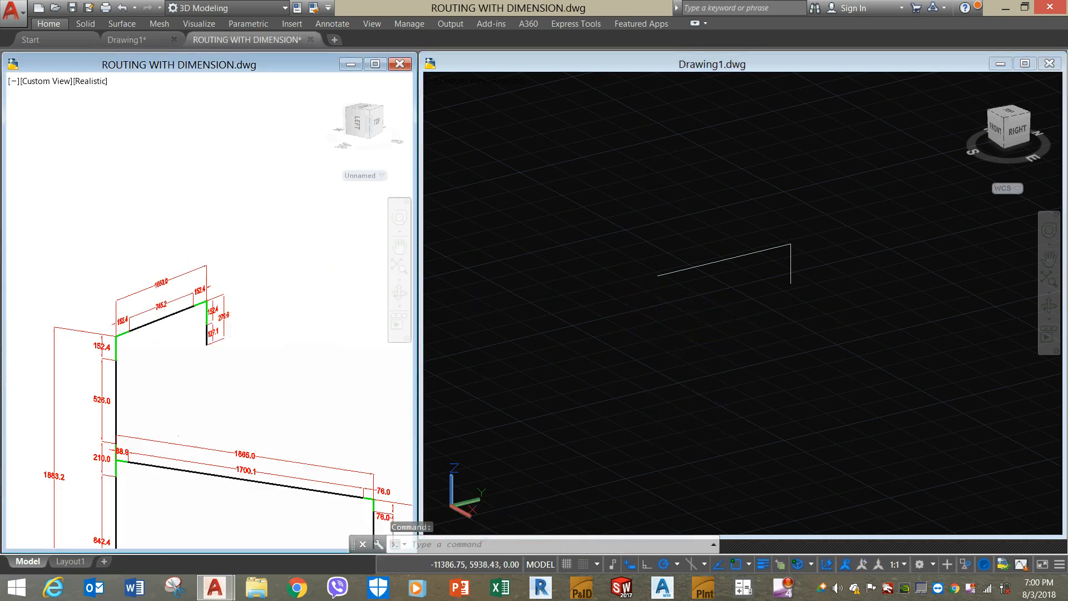
scroll(228, 236, "up", 3)
middle_click_drag(228, 236, 248, 205)
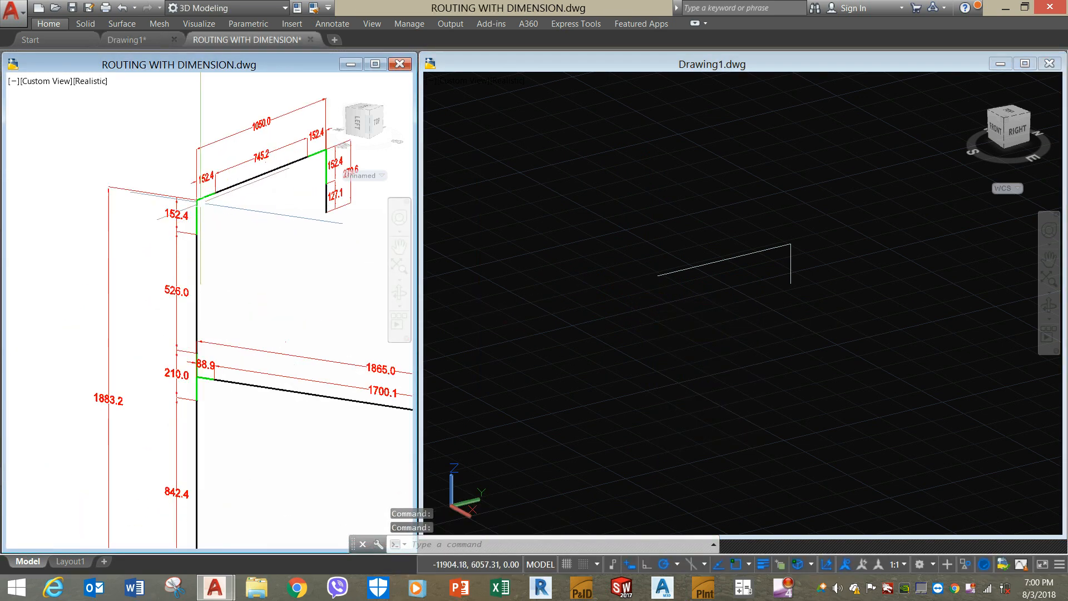
middle_click_drag(232, 267, 232, 246)
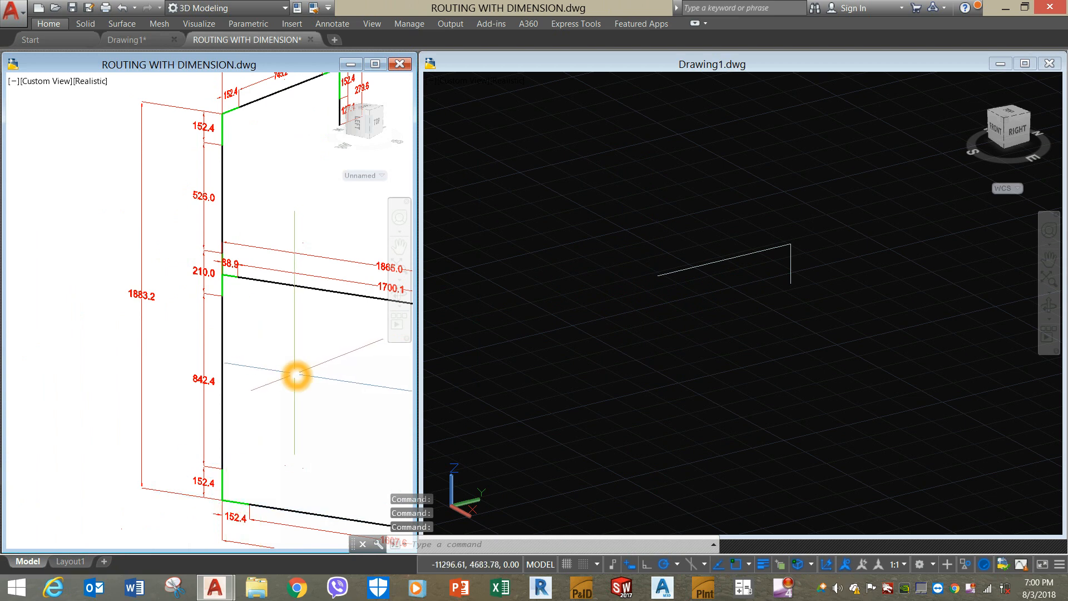
left_click(679, 341)
right_click(603, 210)
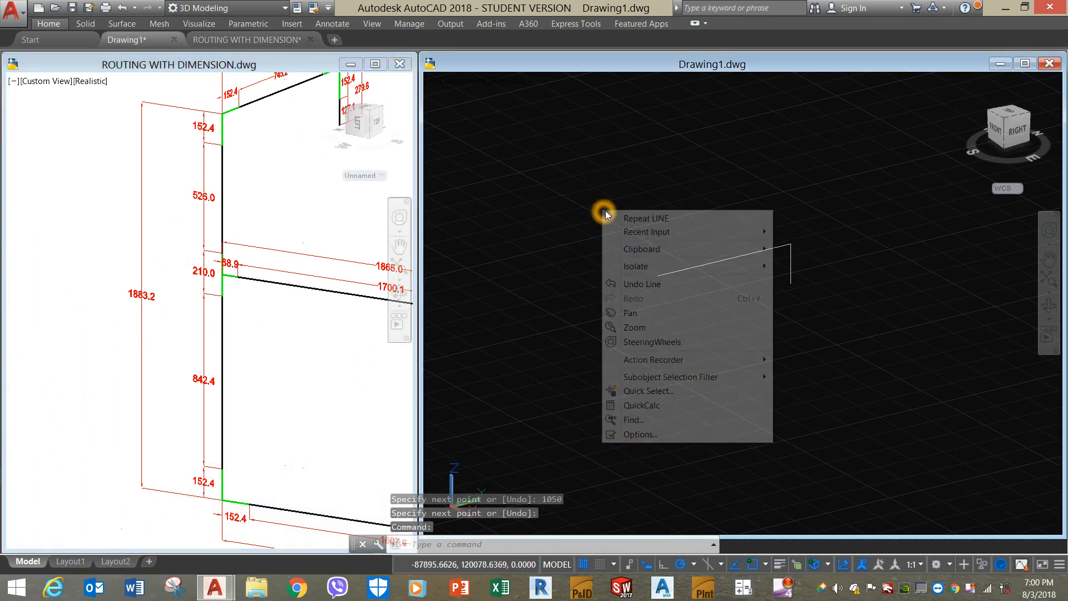
left_click(609, 218)
left_click(659, 280)
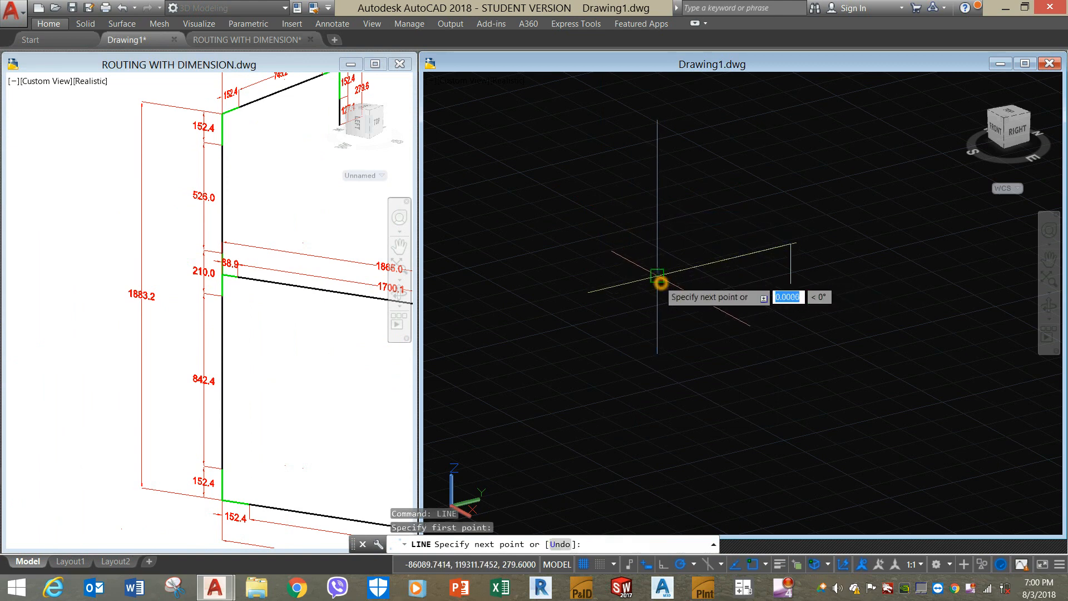
scroll(659, 283, "down", 2)
middle_click_drag(672, 281, 672, 153)
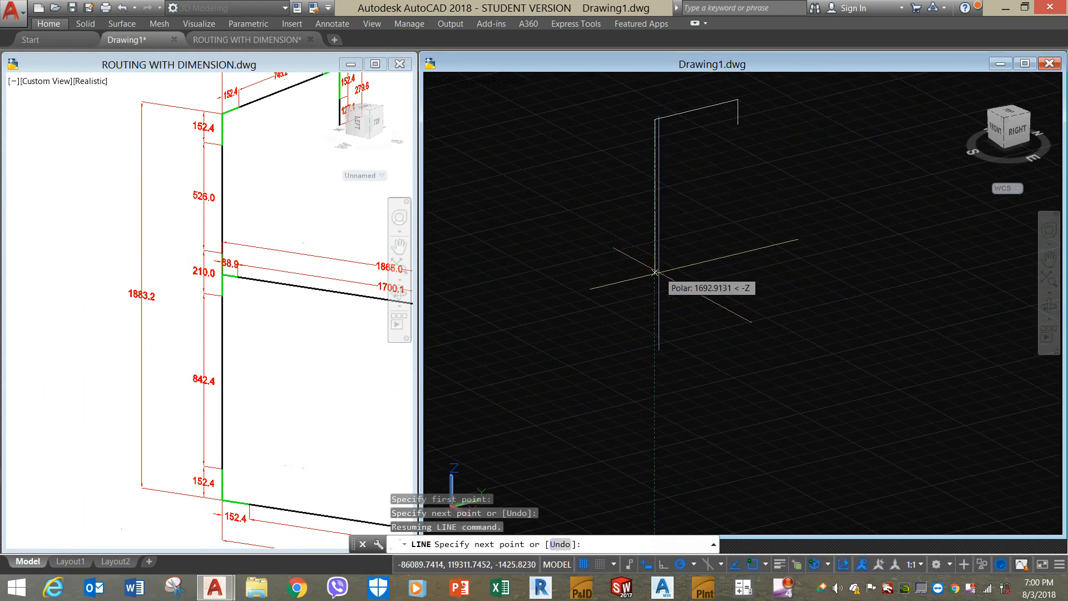
left_click(663, 307)
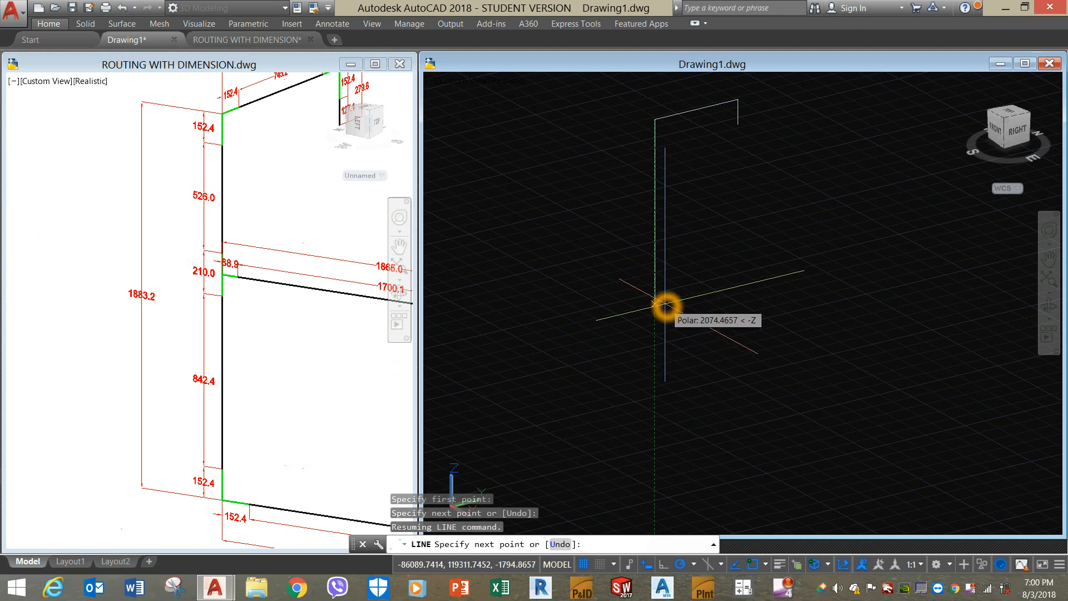
left_click(666, 302)
type("1883.")
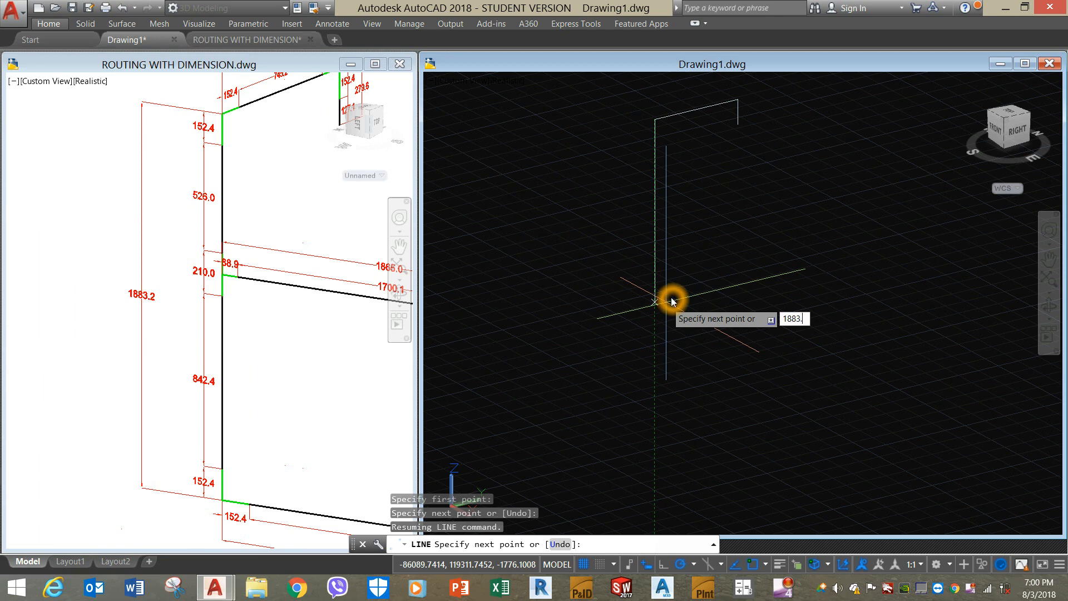
type("2")
key("Return")
right_click(692, 305)
left_click(726, 313)
Step: Look up the overall length of the long bottom run in the dimensioned routing drawing
left_click(149, 427)
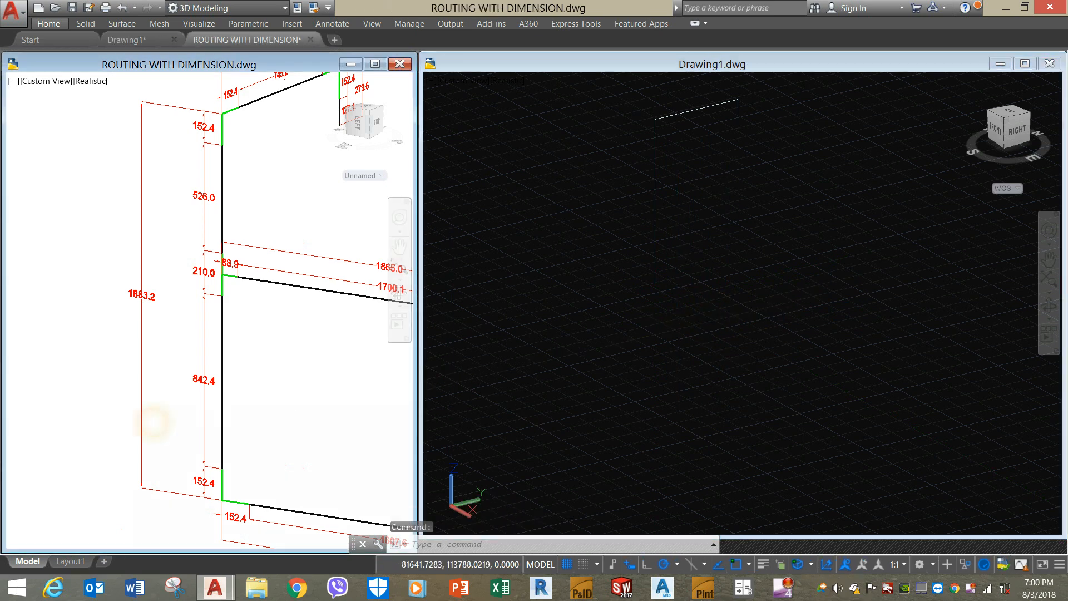
scroll(167, 397, "down", 4)
scroll(167, 397, "up", 5)
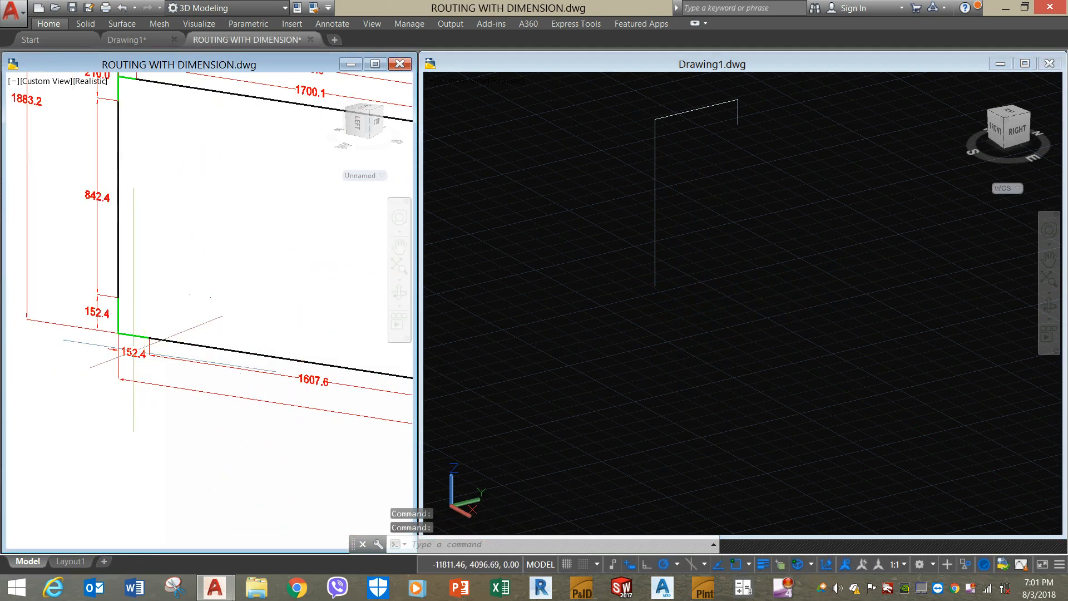
scroll(119, 333, "down", 6)
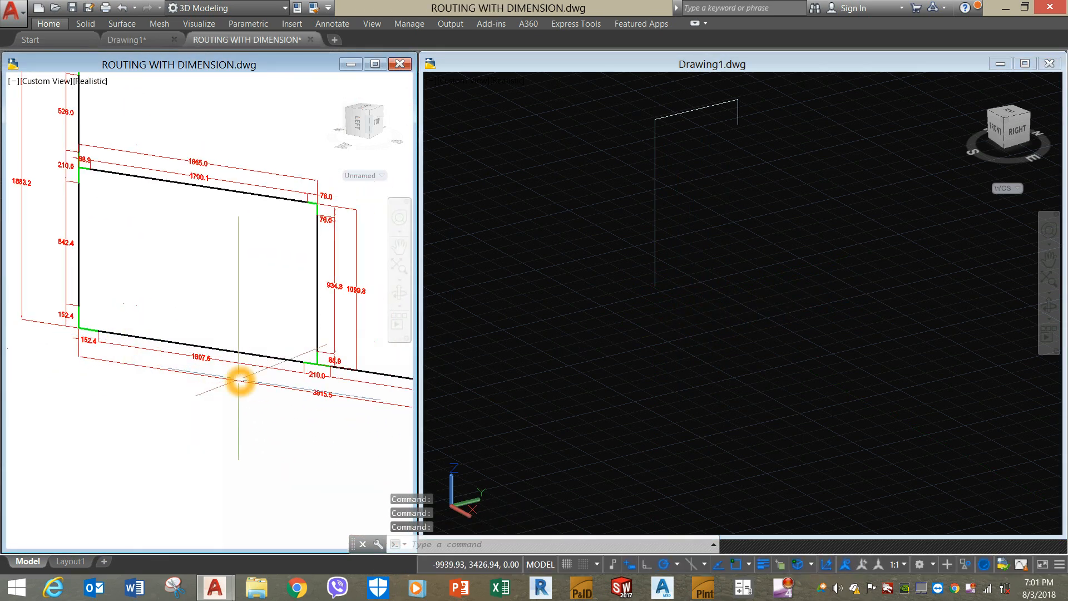
middle_click_drag(239, 374, 153, 350)
scroll(294, 352, "up", 6)
middle_click_drag(293, 353, 340, 333)
scroll(210, 353, "down", 5)
middle_click_drag(211, 354, 382, 340)
scroll(260, 324, "up", 2)
scroll(261, 323, "up", 3)
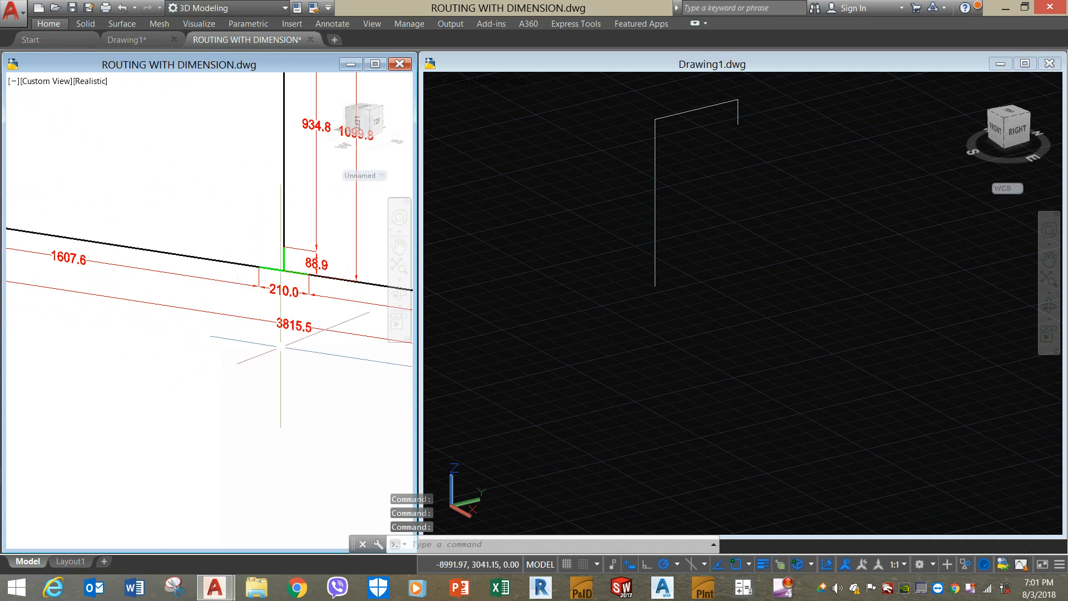
middle_click_drag(290, 345, 249, 355)
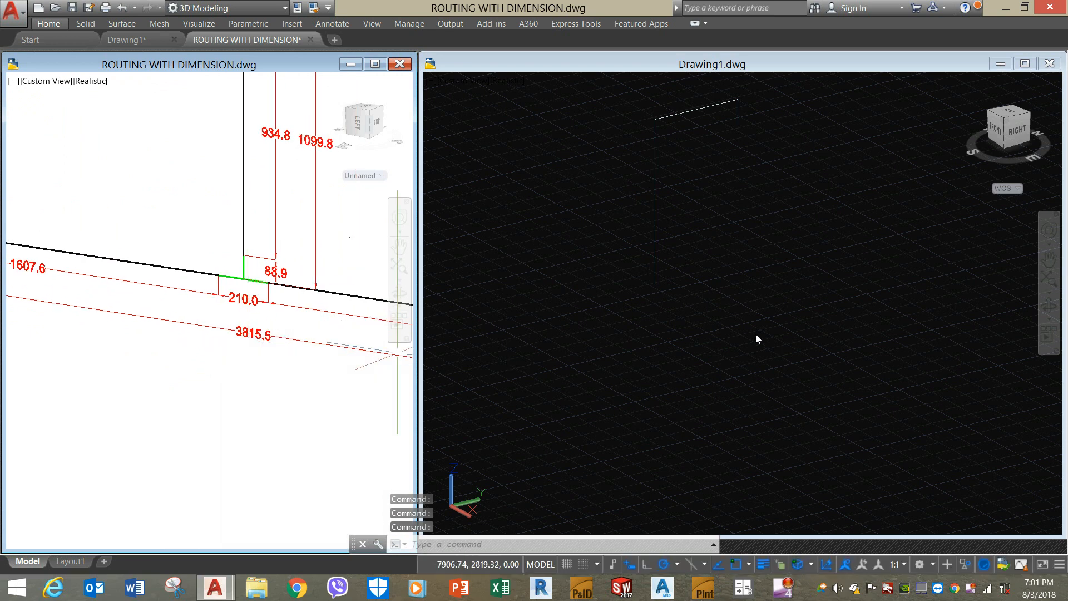
Step: Draw a 3815.5 line at 0° from the lower end of the long vertical line in Drawing1
left_click(698, 316)
right_click(599, 305)
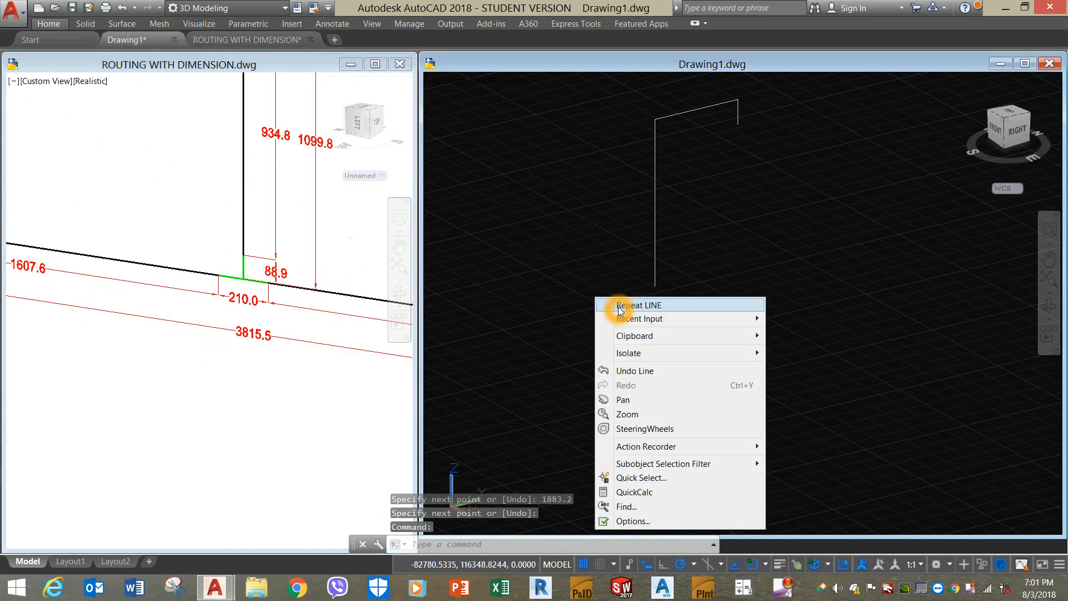
left_click(619, 305)
left_click(657, 288)
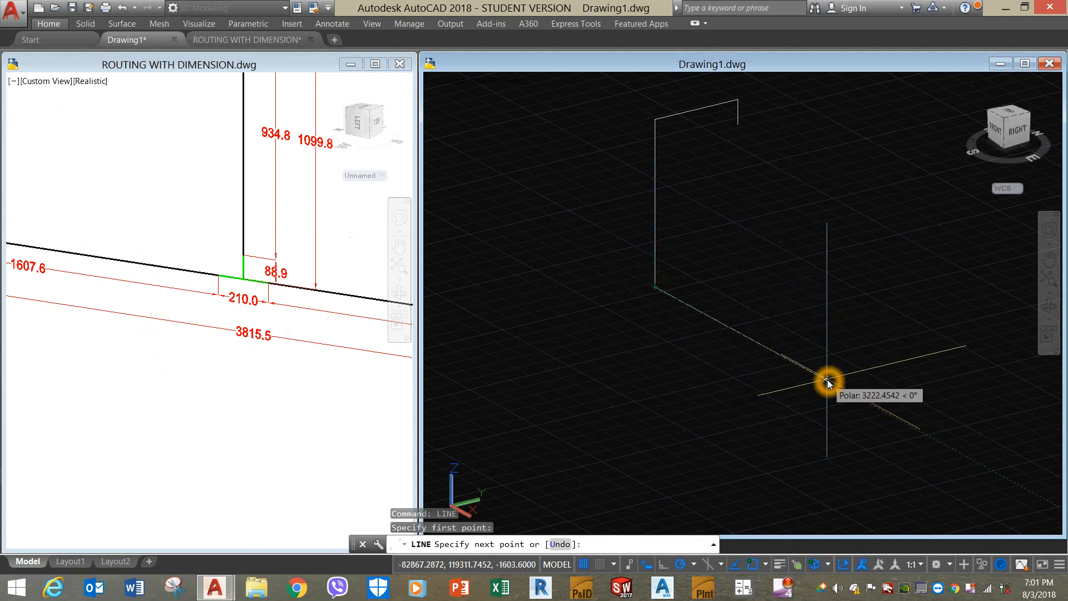
type("3815.5")
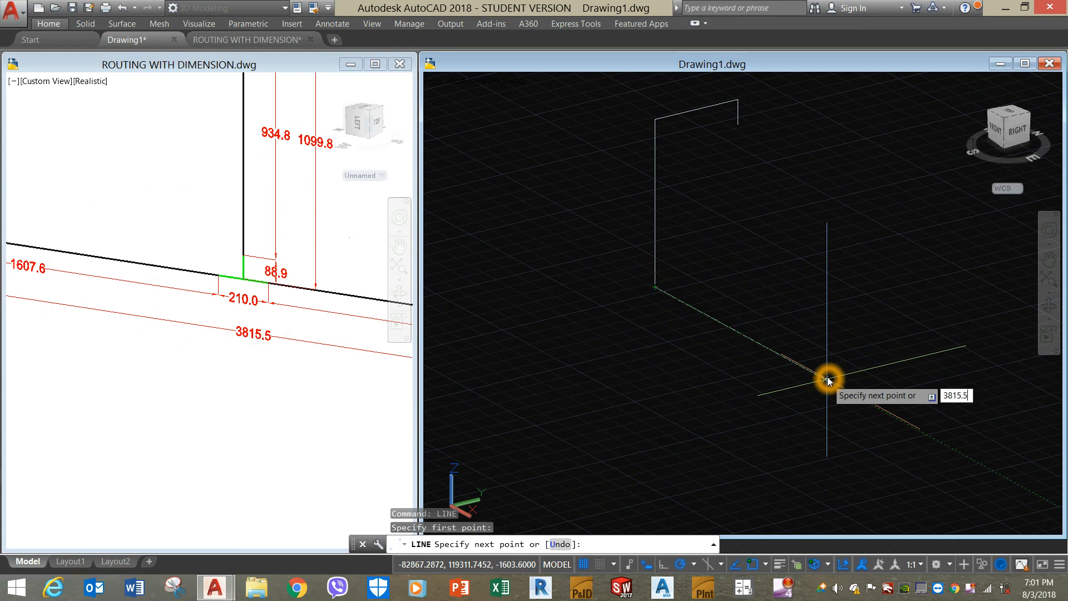
key("Return")
right_click(844, 287)
left_click(852, 296)
Step: Examine the dimensions of the offset section at the far end of the bottom run in the routing drawing
left_click(234, 410)
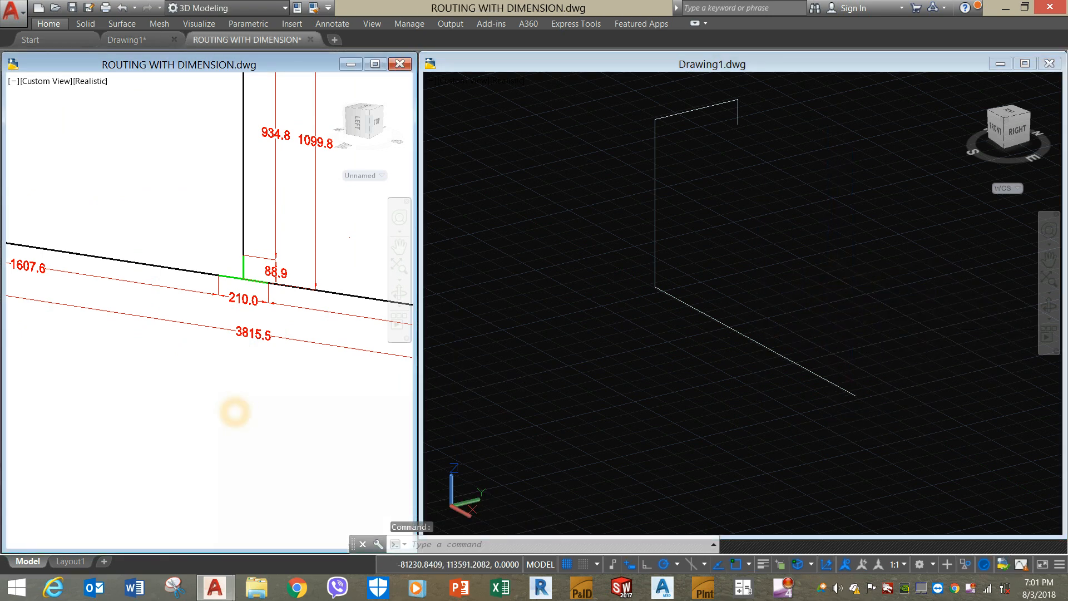
scroll(250, 394, "down", 2)
middle_click_drag(250, 394, 106, 351)
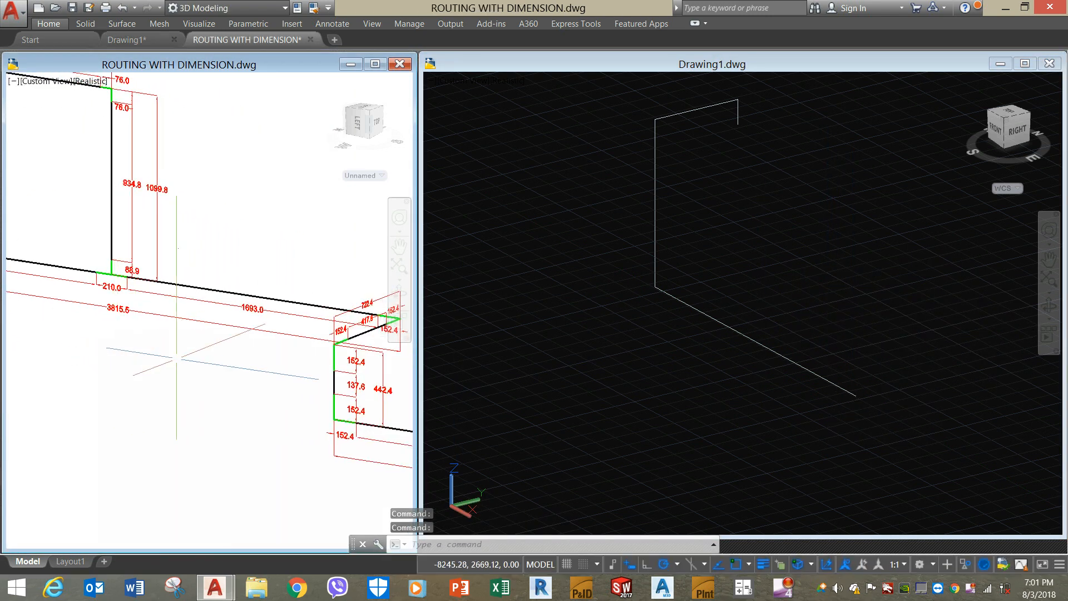